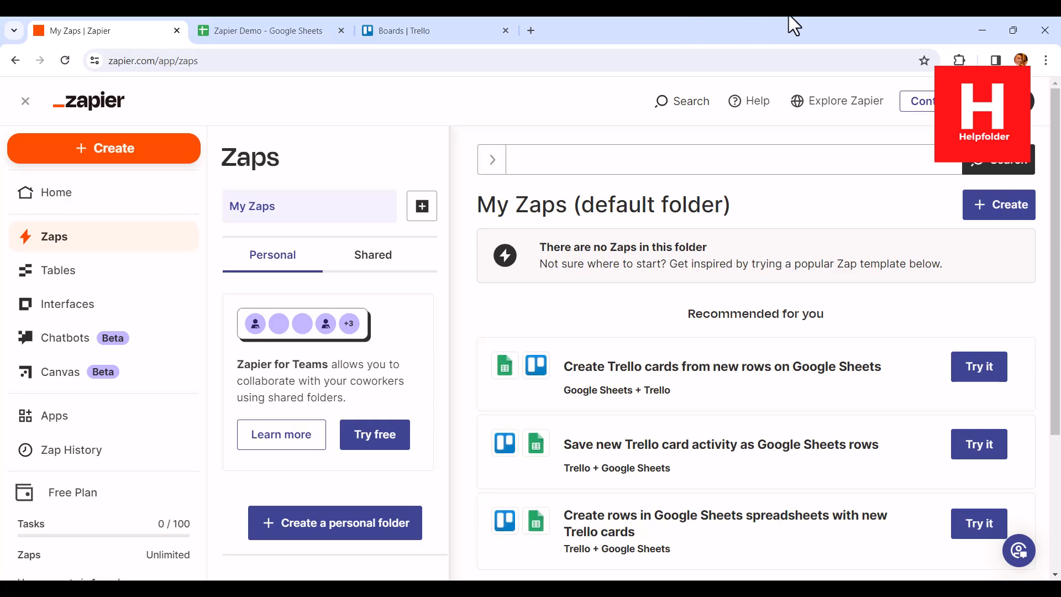
- Switch to the Zapier Demo spreadsheet in Google Sheets and review its Name, Subject and Content columns
click(265, 33)
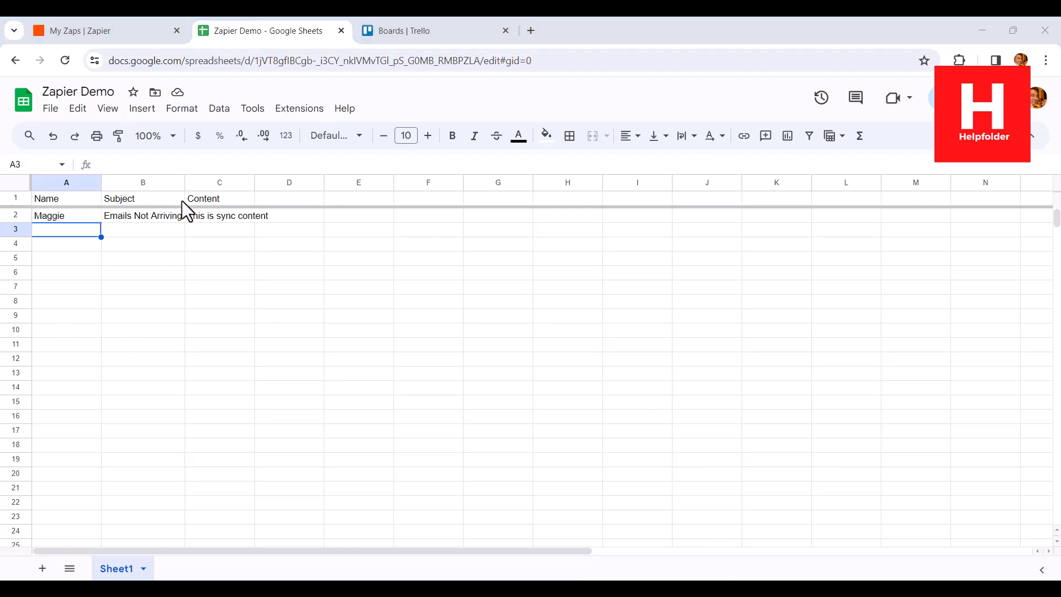
scroll(224, 253, down, 2)
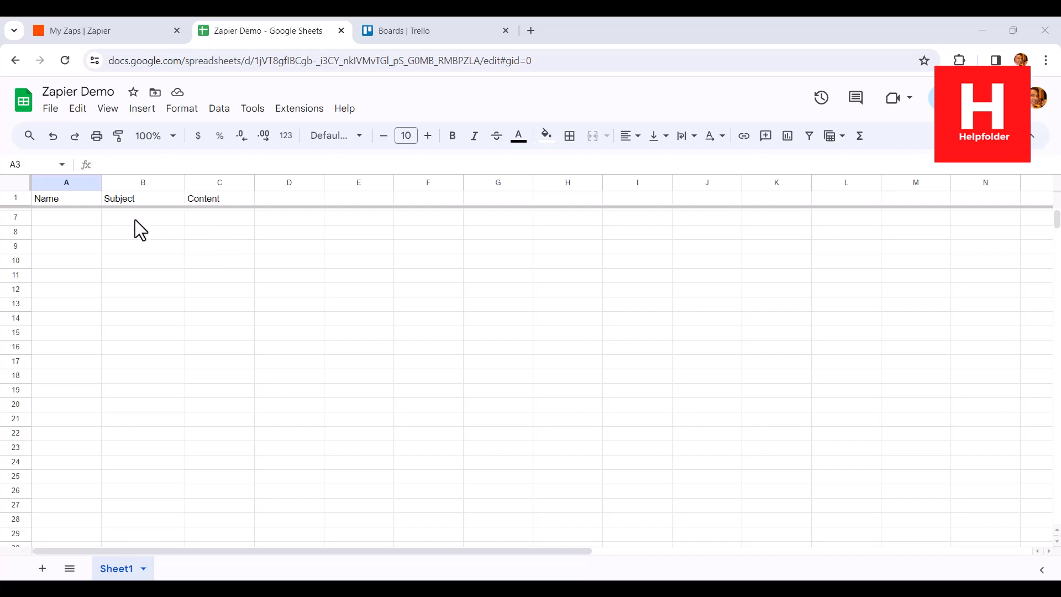
scroll(138, 233, up, 2)
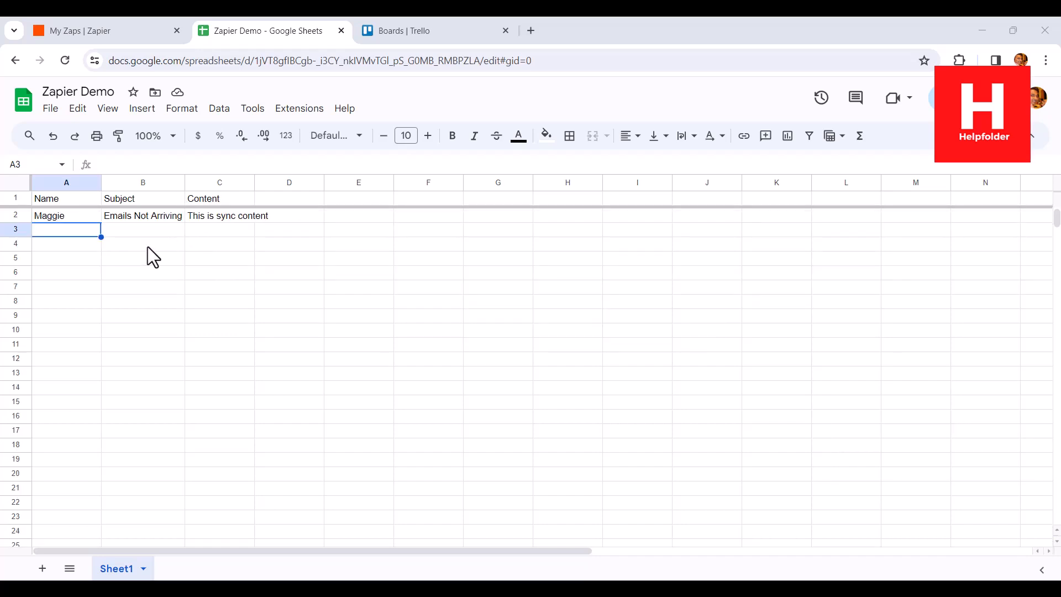
- Switch to Trello, open the Automate board and remove the existing card from the Zapier list
click(398, 30)
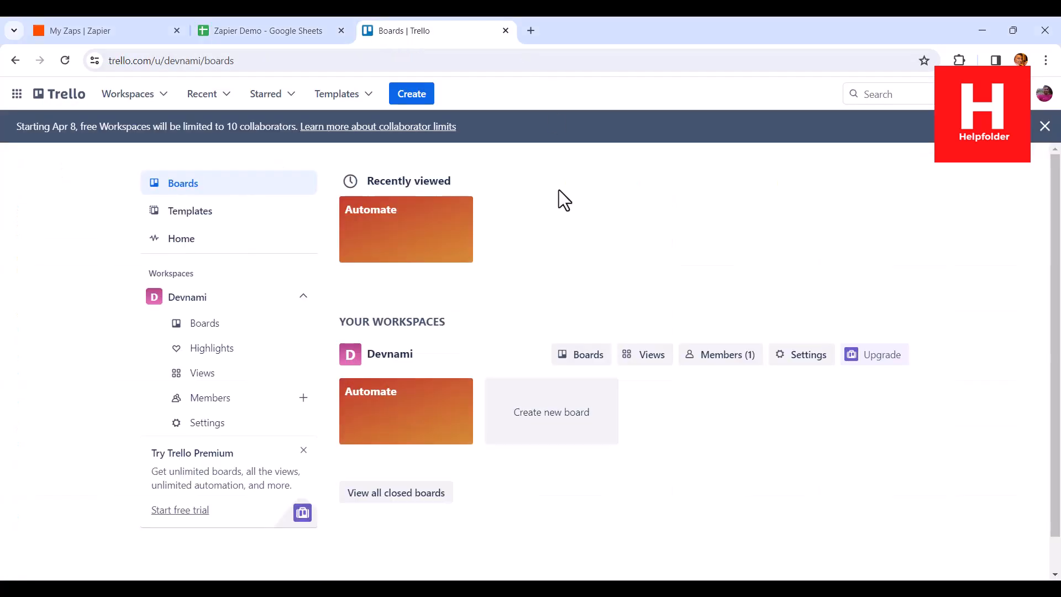
click(395, 403)
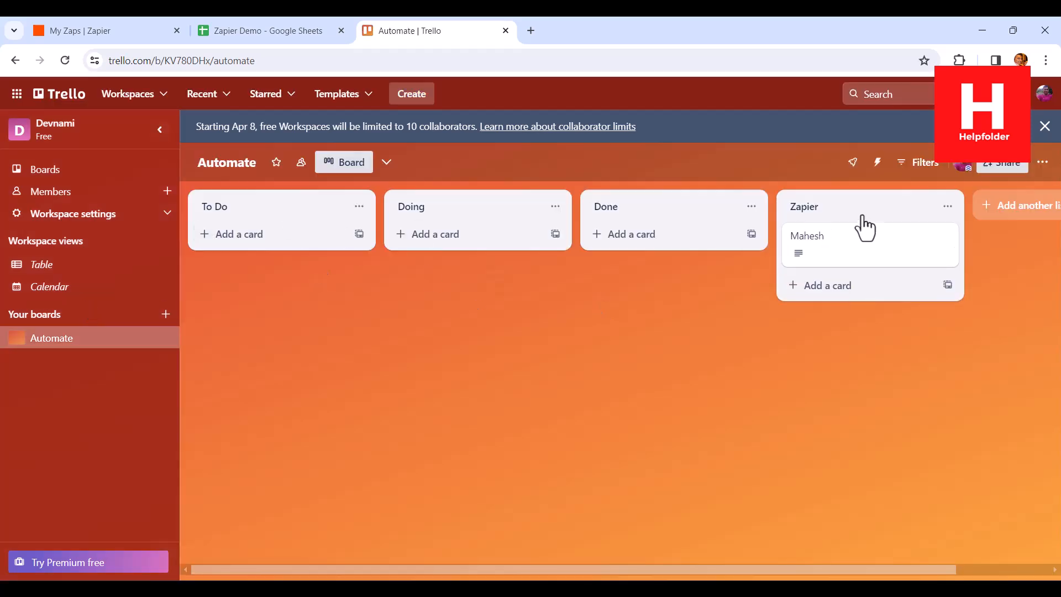
right_click(844, 255)
click(754, 409)
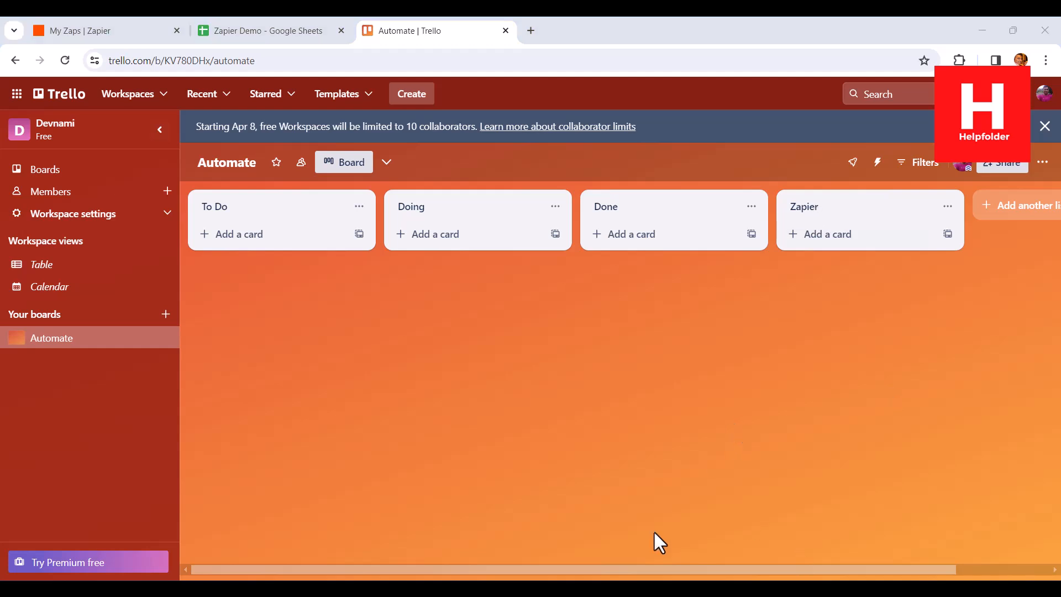
- Return to Zapier's home page and submit the automation prompt "Sync google sheets to trello board"
click(123, 31)
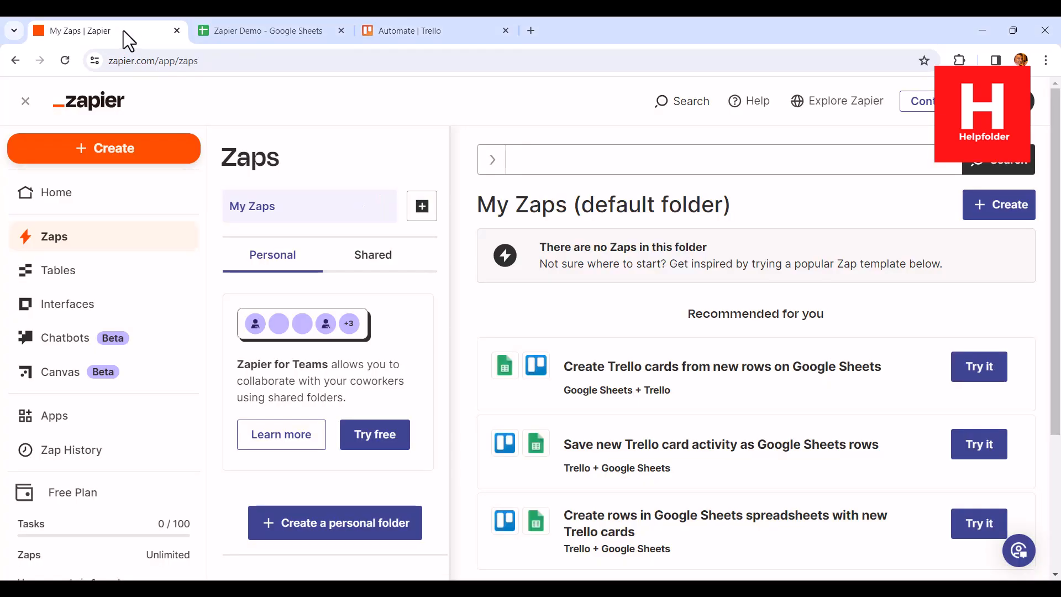
click(88, 193)
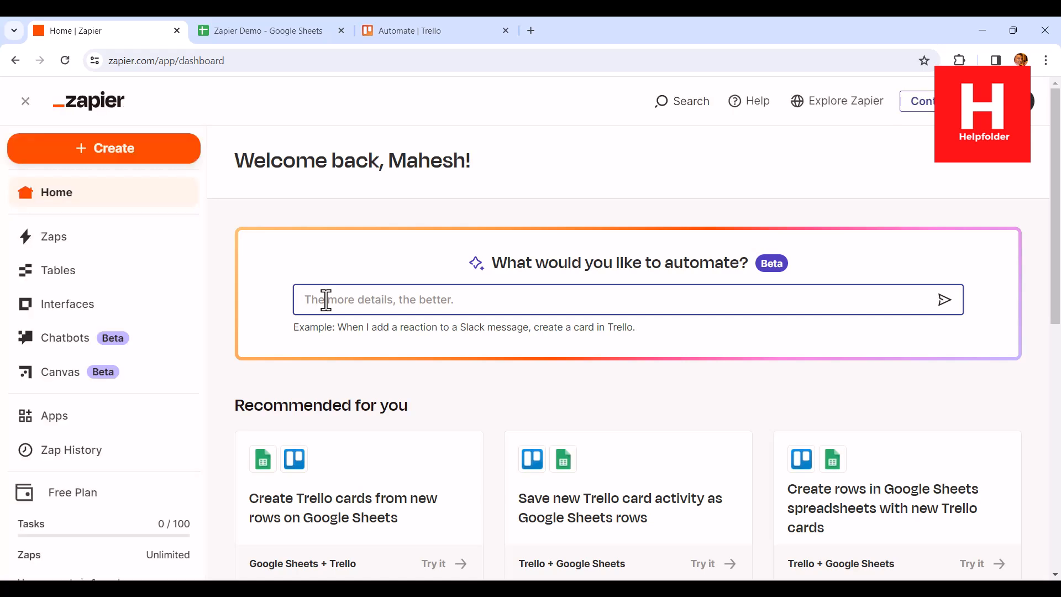
text(Sync goog)
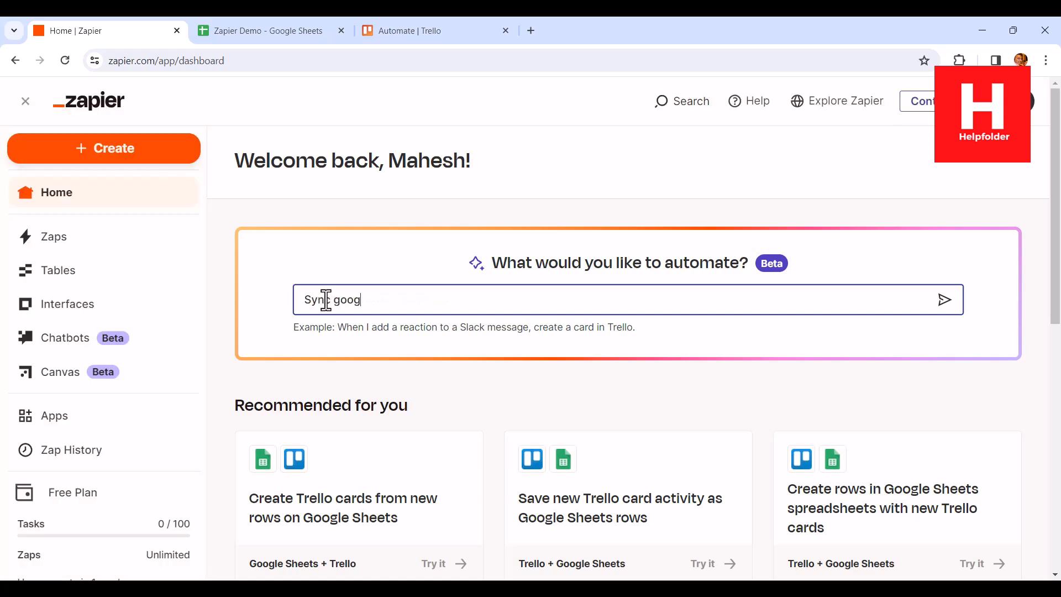
text(le sheets to trello board)
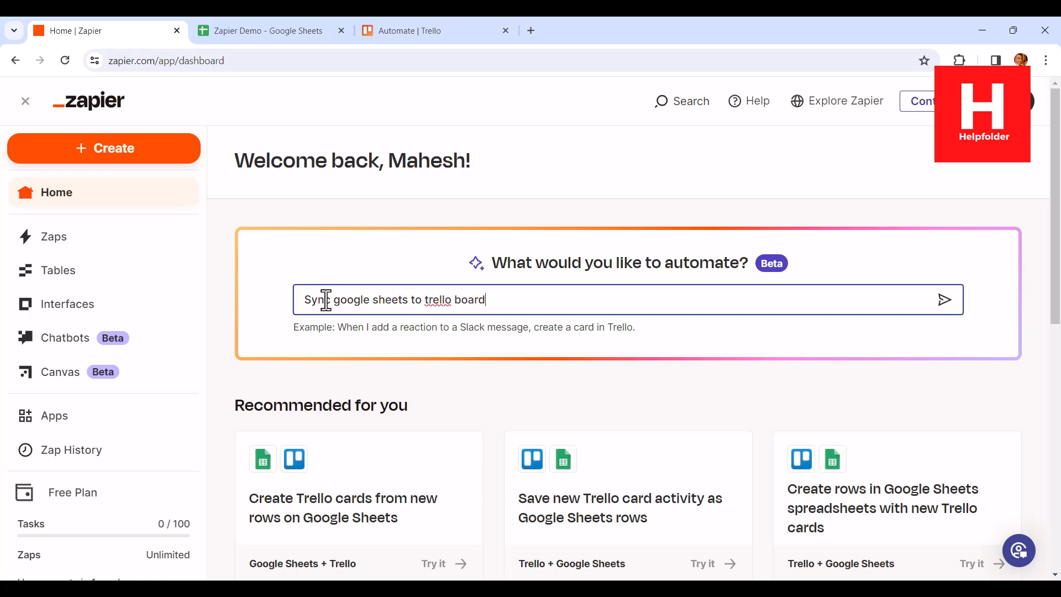
key(Return)
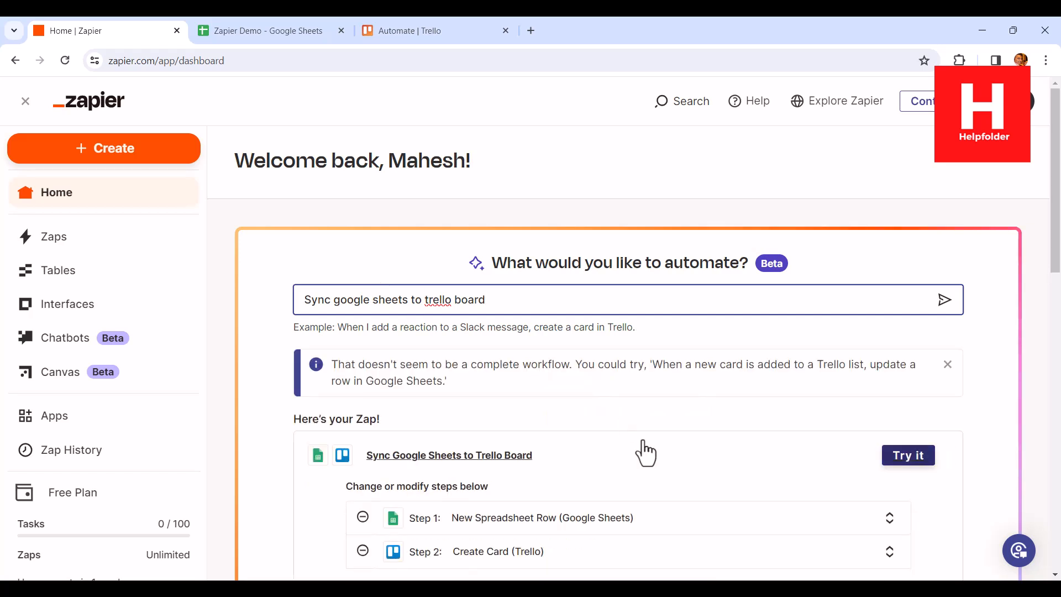
scroll(657, 473, down, 1)
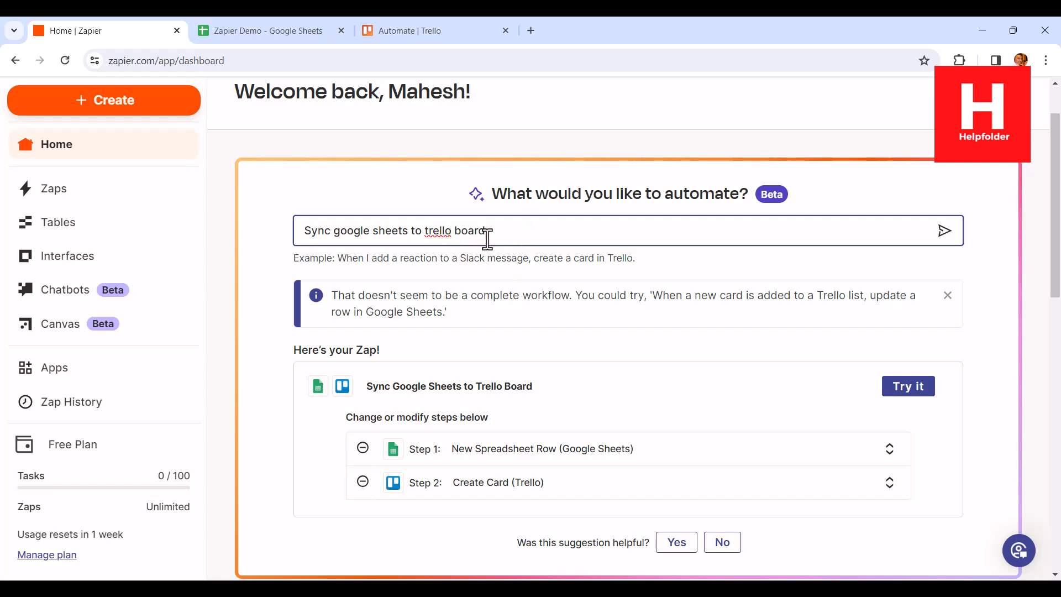
- Check the Automate board in Trello, and open the suggested "Sync Google Sheets to Trello Board" Zap for editing in Zapier
click(410, 28)
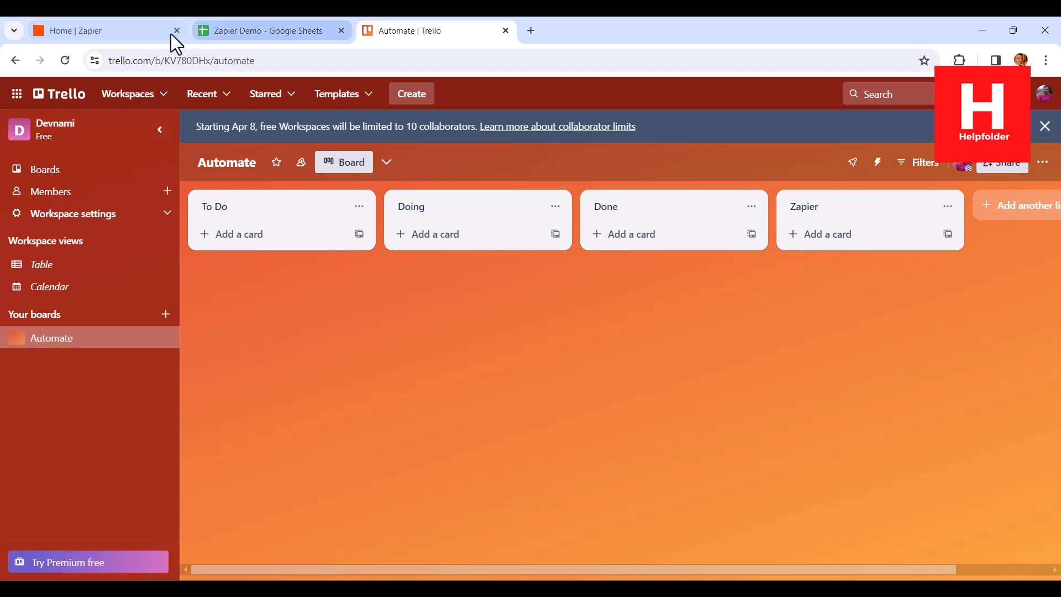
click(133, 30)
click(861, 376)
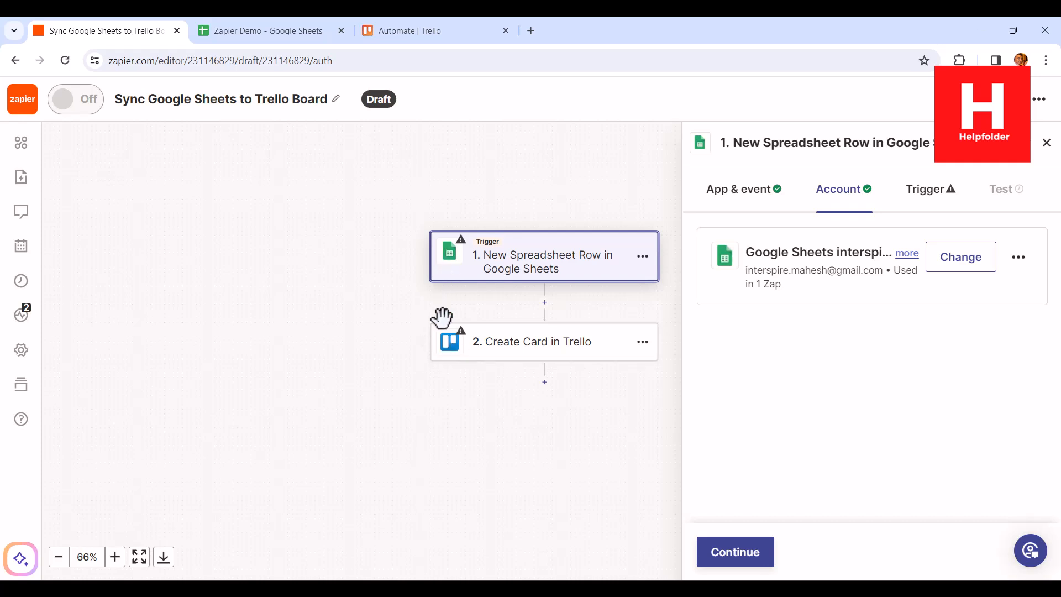
- Keep the connected Google Sheets account and set the trigger's spreadsheet to Zapier Demo and its worksheet to Sheet1
click(735, 553)
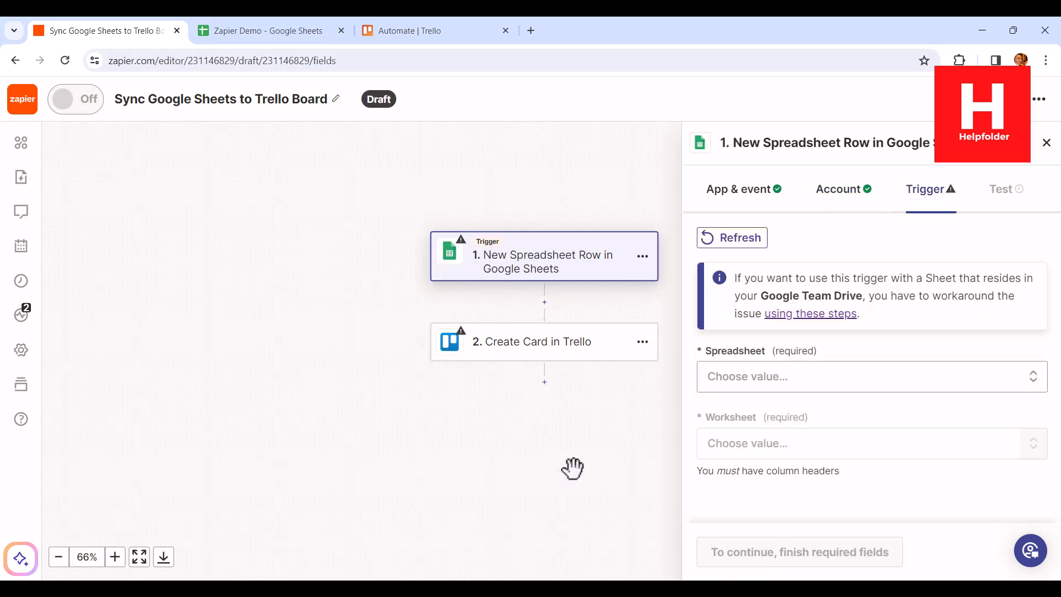
click(791, 382)
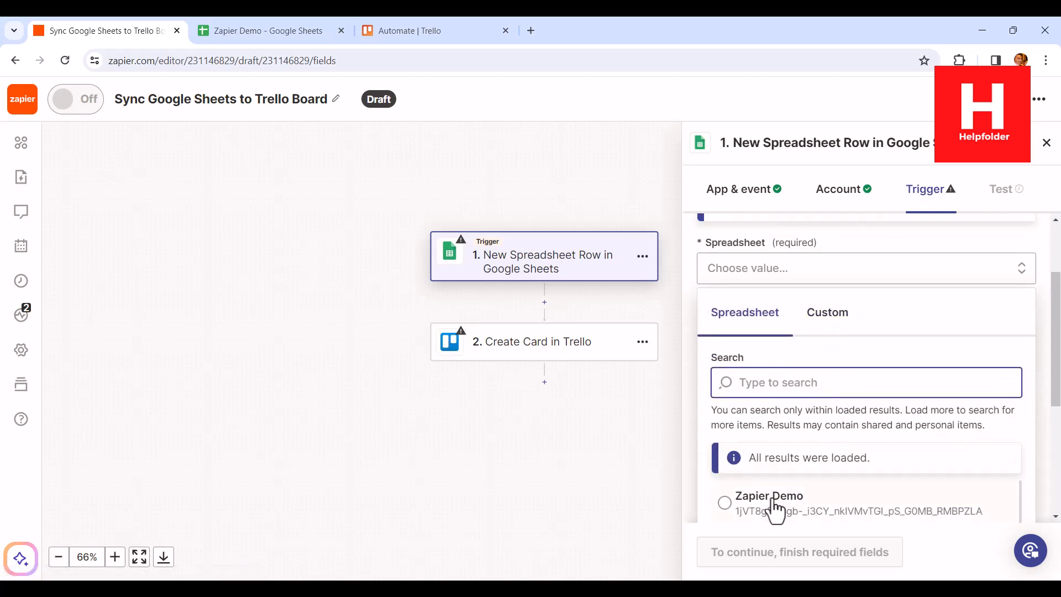
click(771, 503)
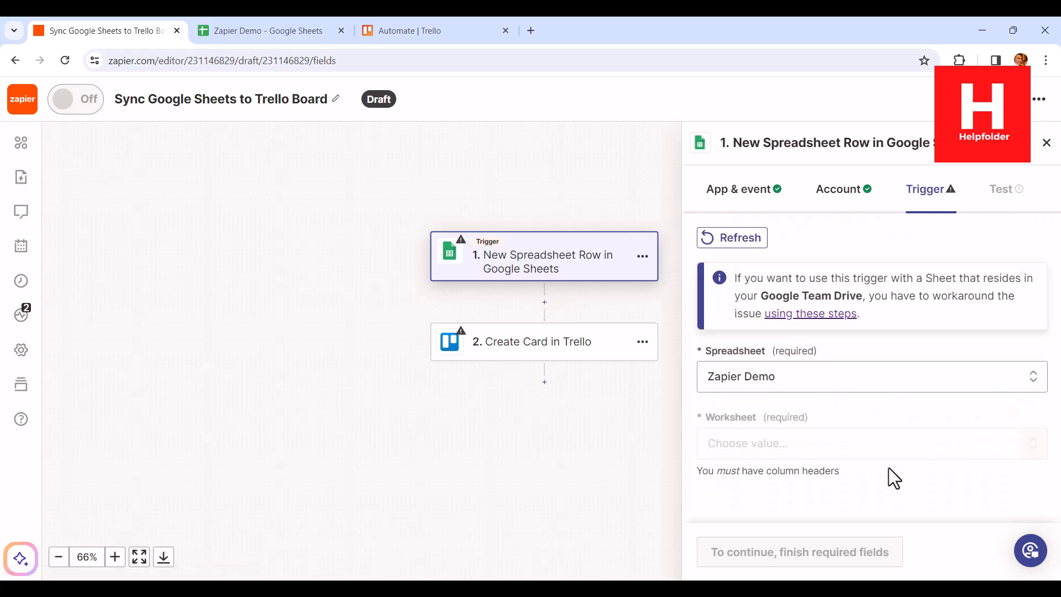
click(789, 449)
click(761, 469)
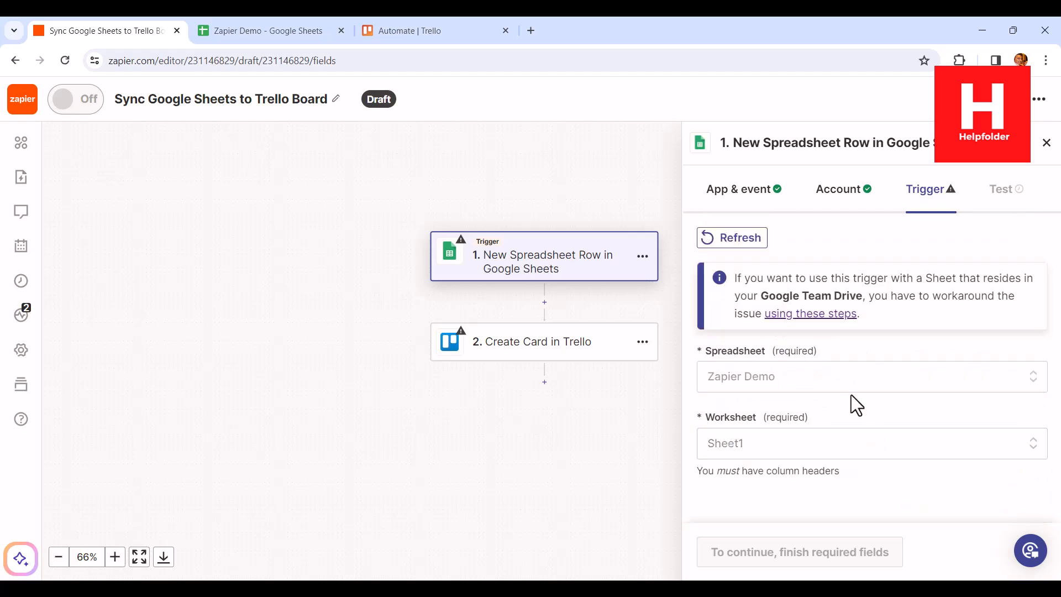
- Test the Google Sheets trigger and continue with the record Spreadsheet Row A
click(751, 551)
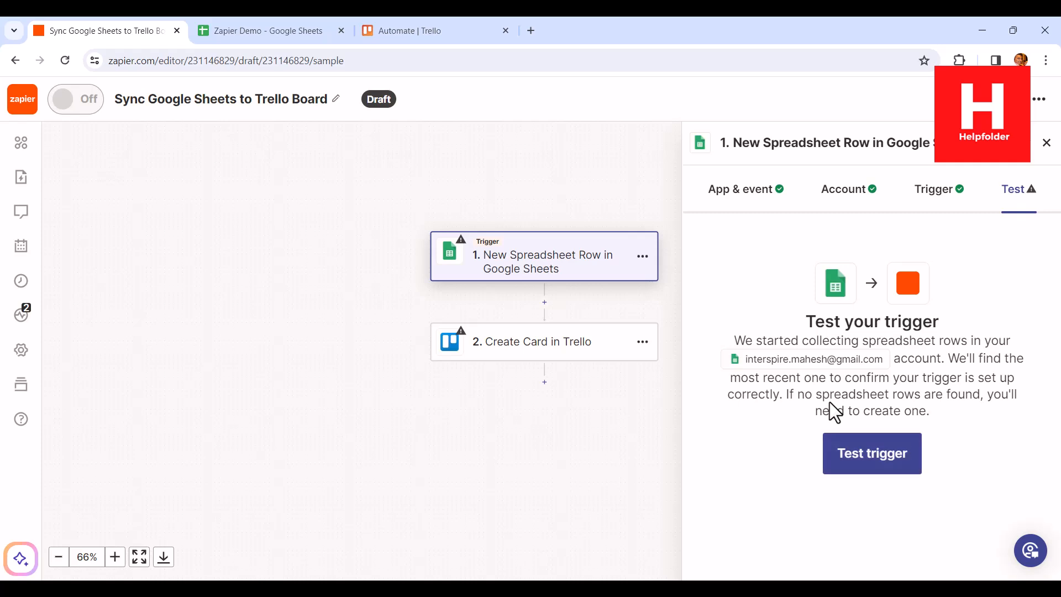
click(887, 469)
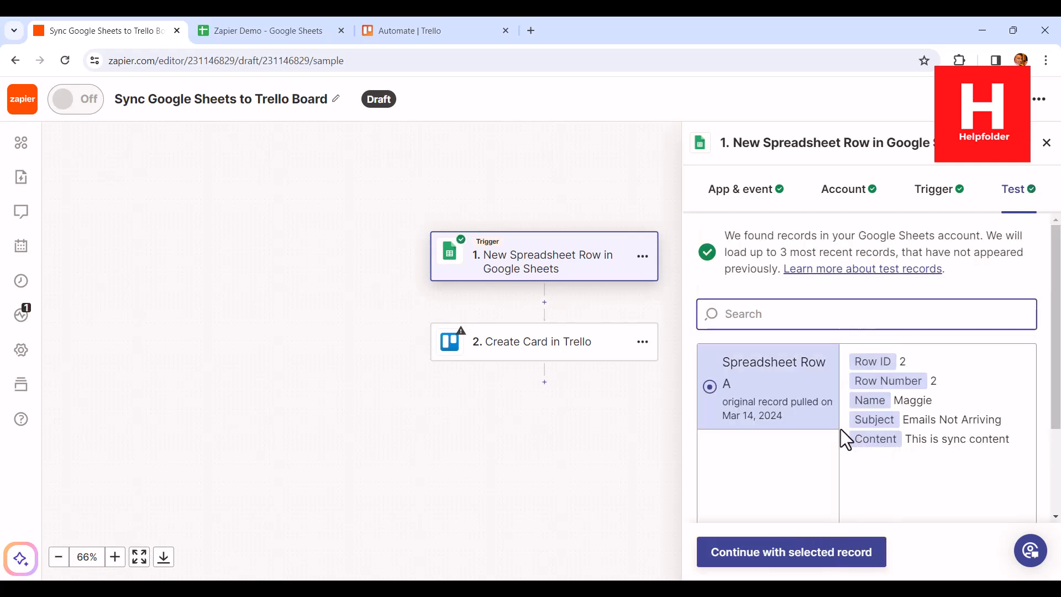
click(807, 555)
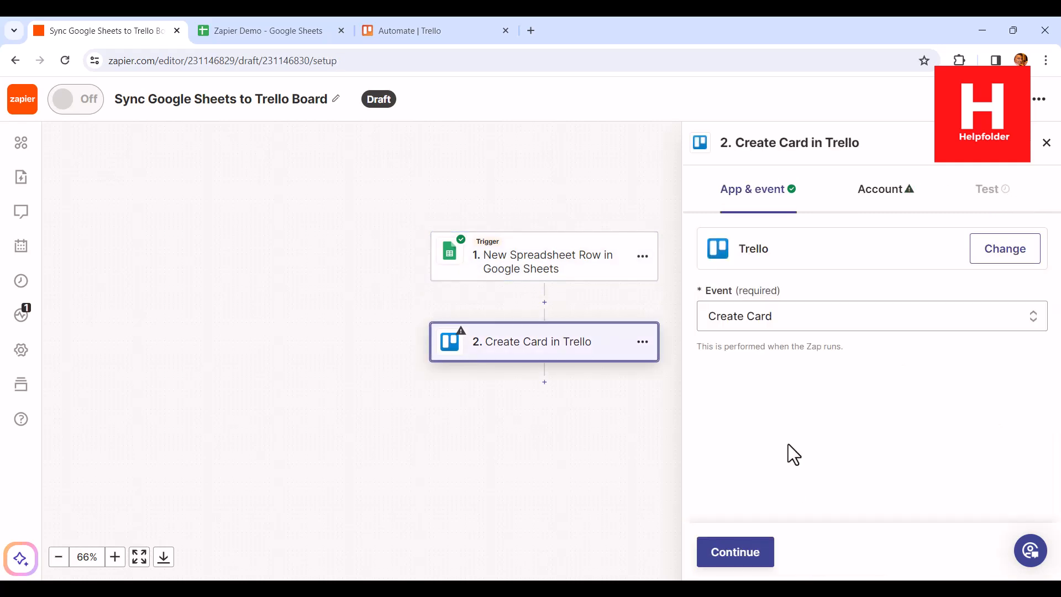
- Choose Create Card as the Trello action event and keep the connected Trello account
click(734, 316)
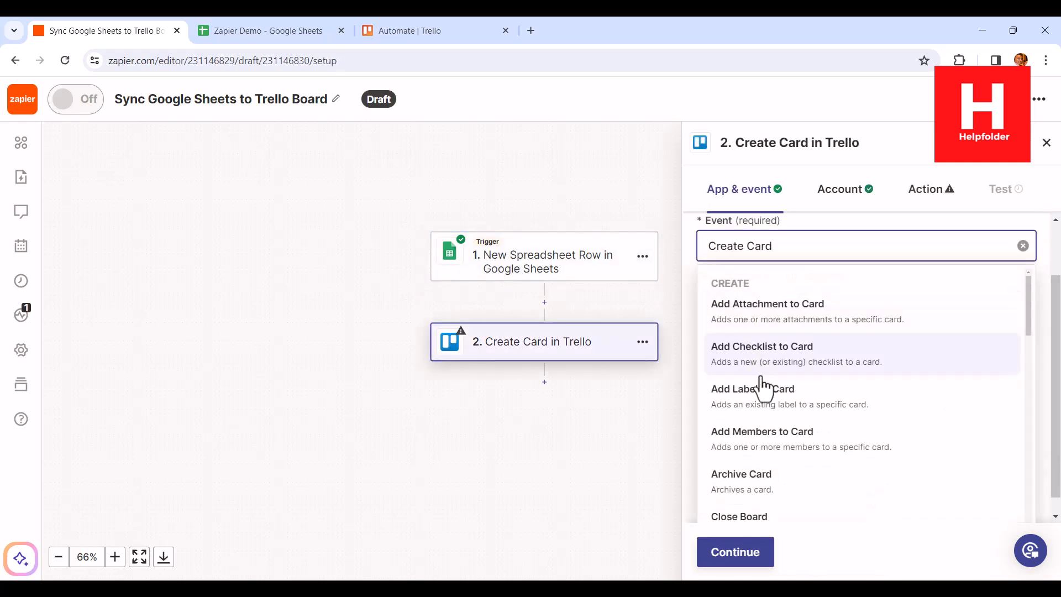
scroll(888, 446, down, 5)
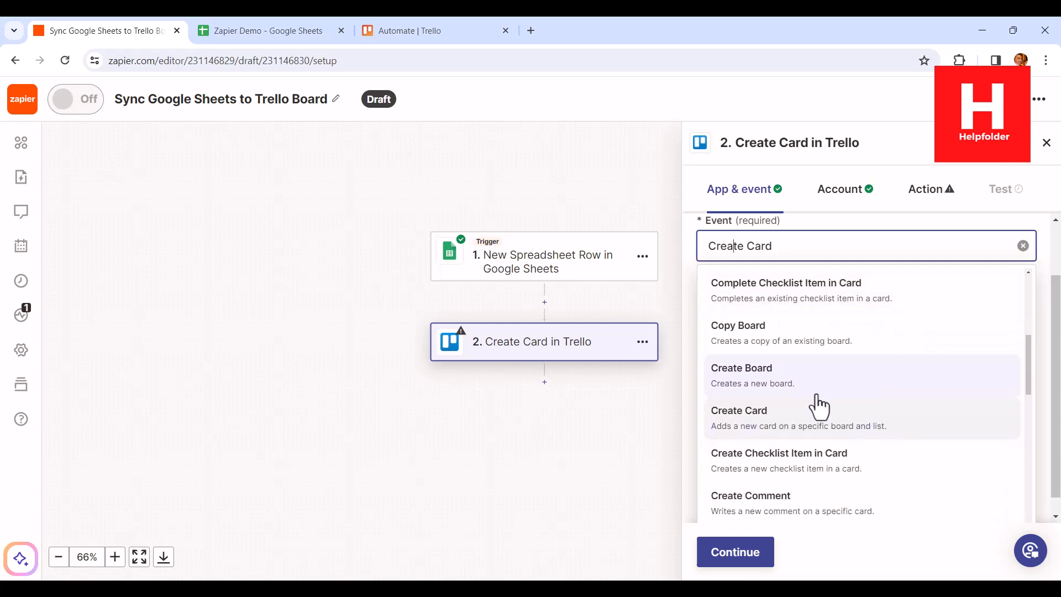
click(862, 440)
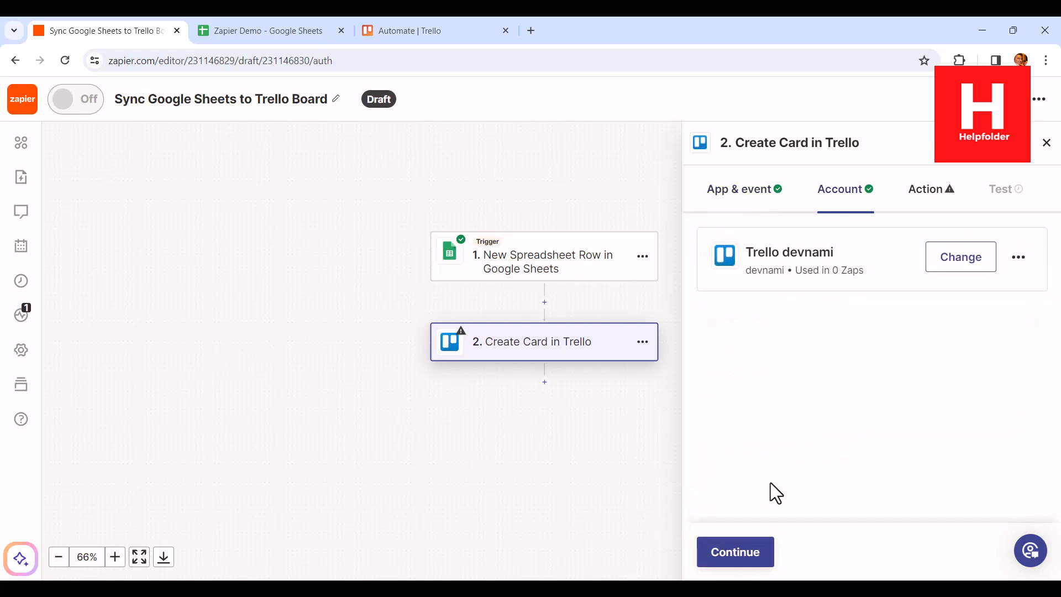
click(719, 533)
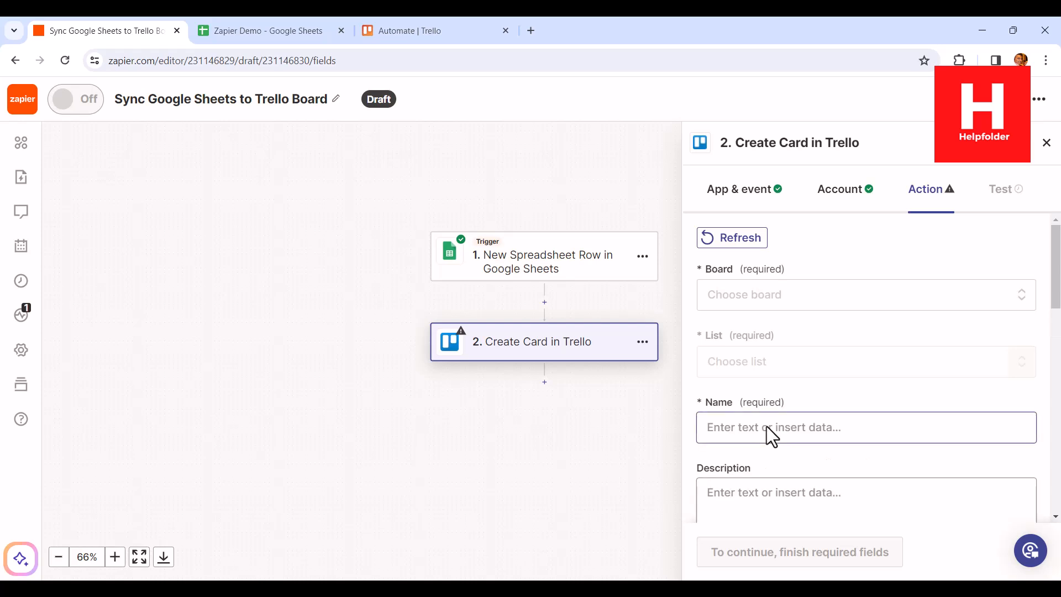
- Set the Trello card's board to Automate and its list to Zapier
click(733, 306)
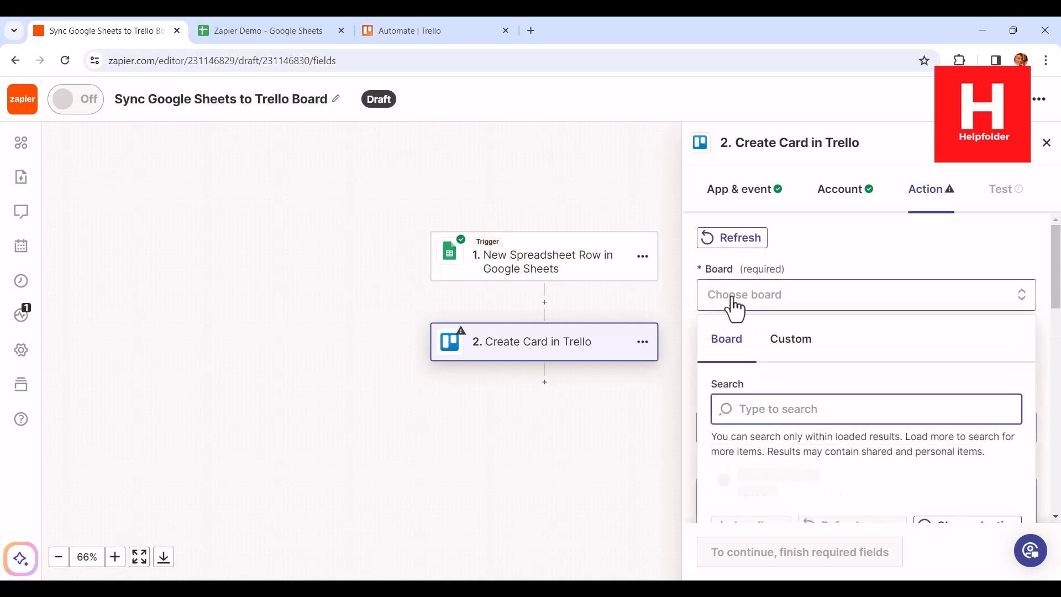
click(783, 470)
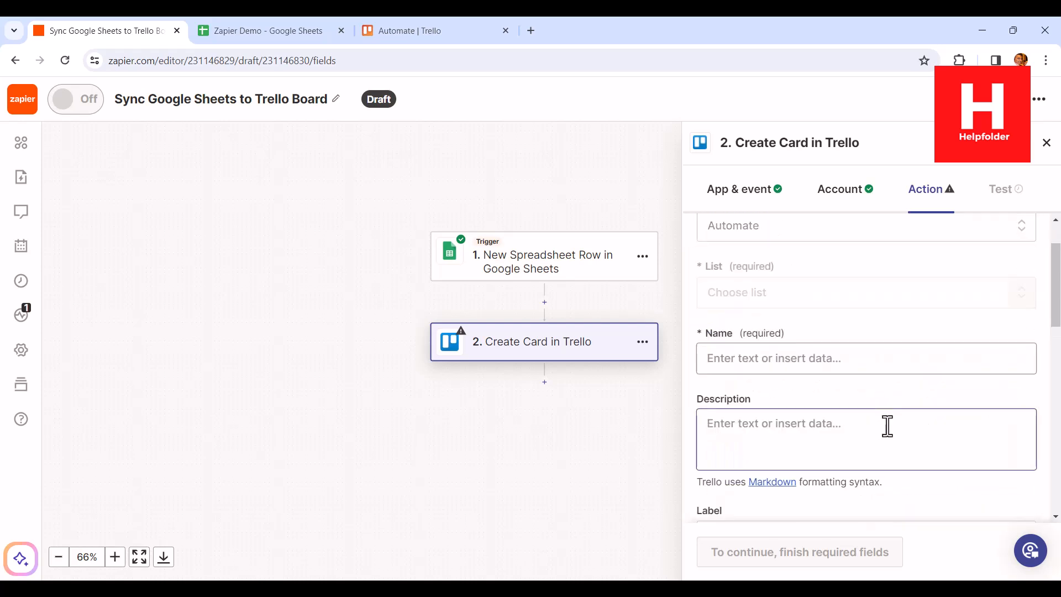
click(793, 302)
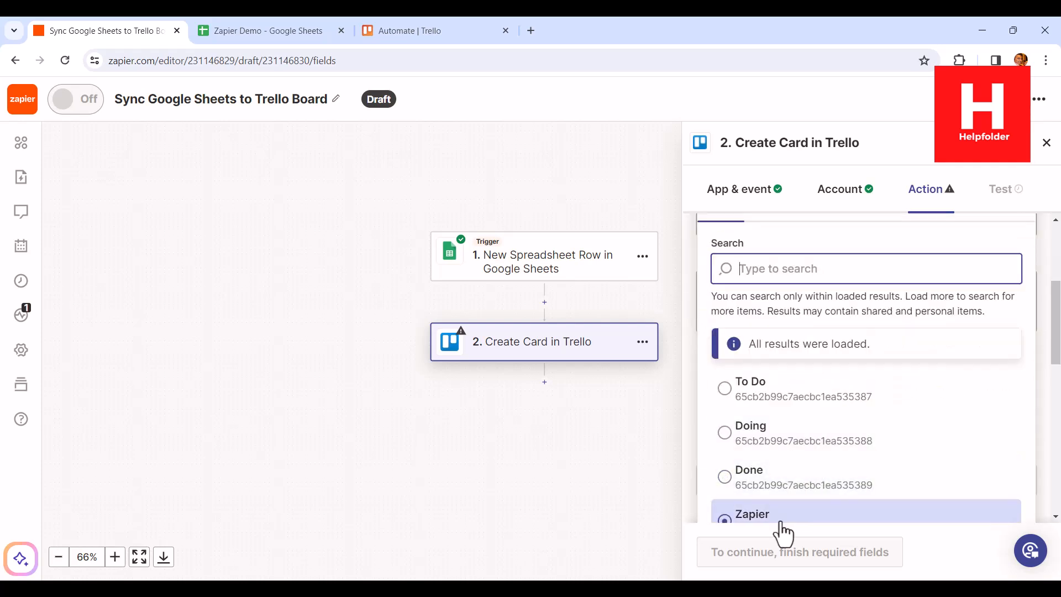
click(780, 525)
scroll(920, 323, up, 1)
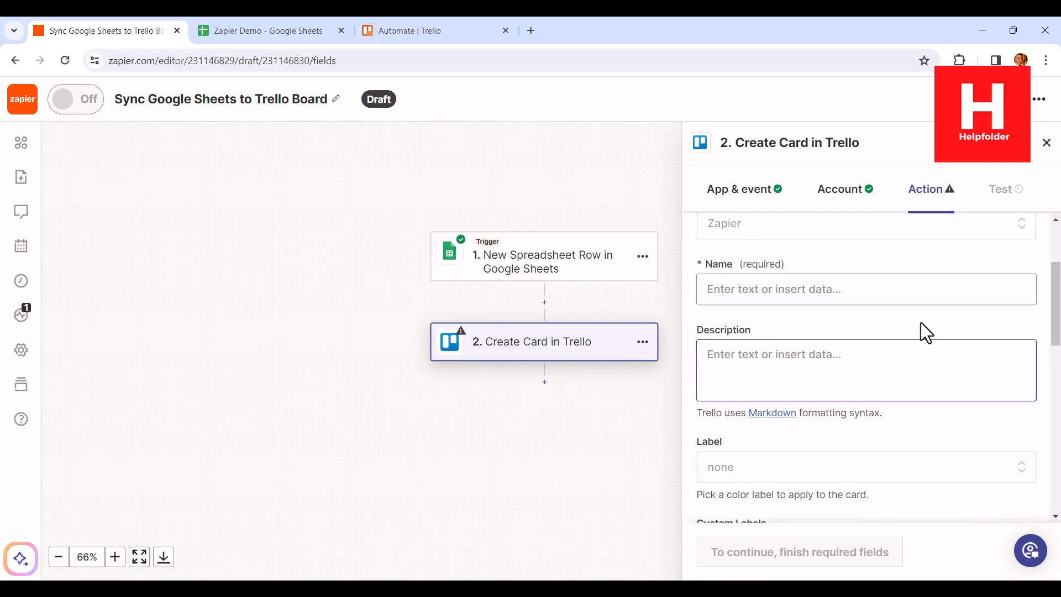
- Map the card's Name to the spreadsheet row's Name field and its Description to the Content field
click(753, 289)
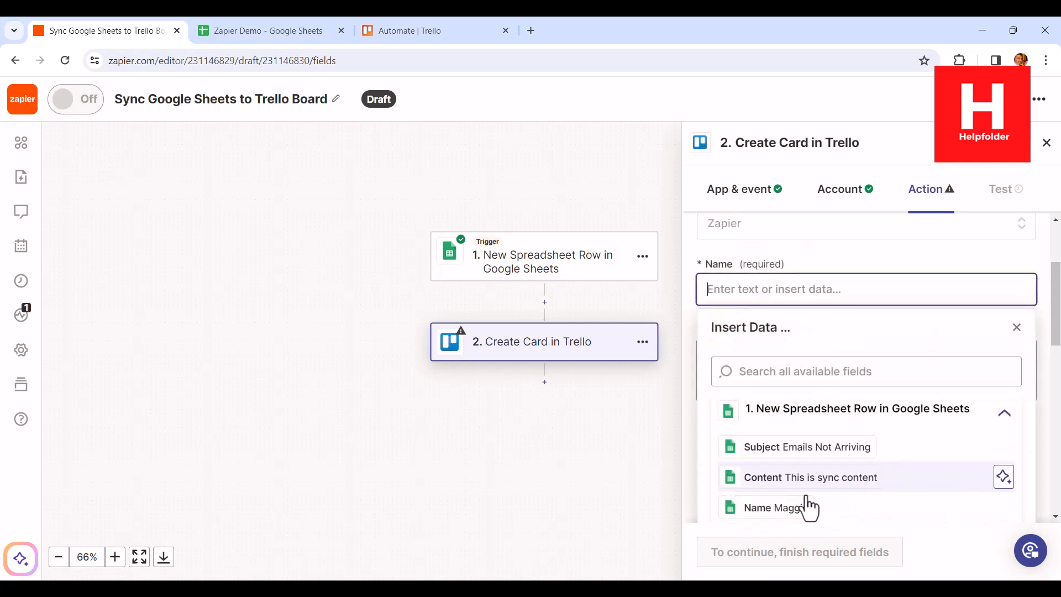
click(798, 505)
click(1036, 257)
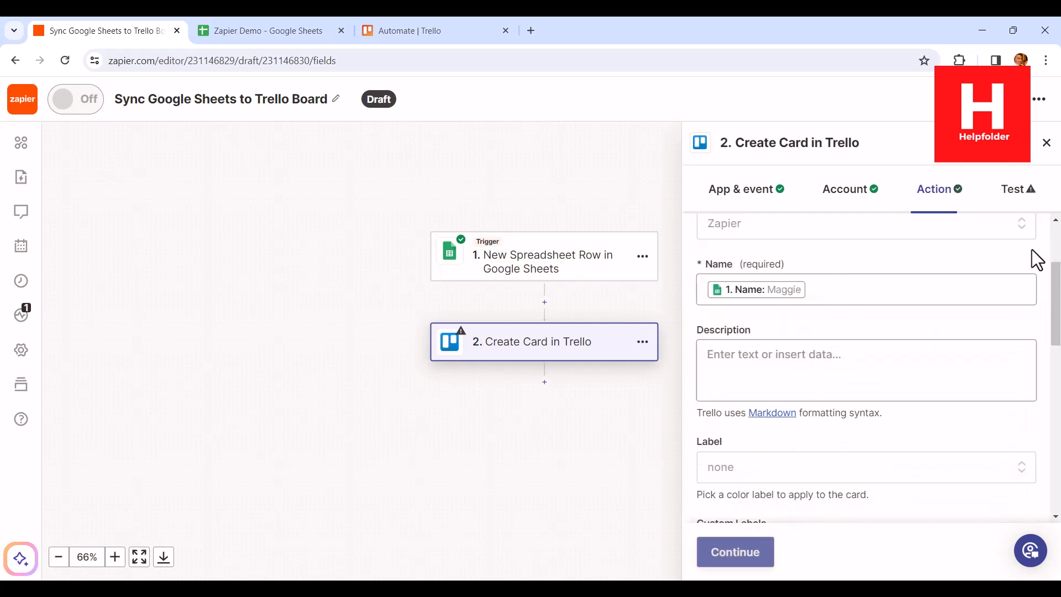
click(765, 365)
scroll(829, 394, down, 1)
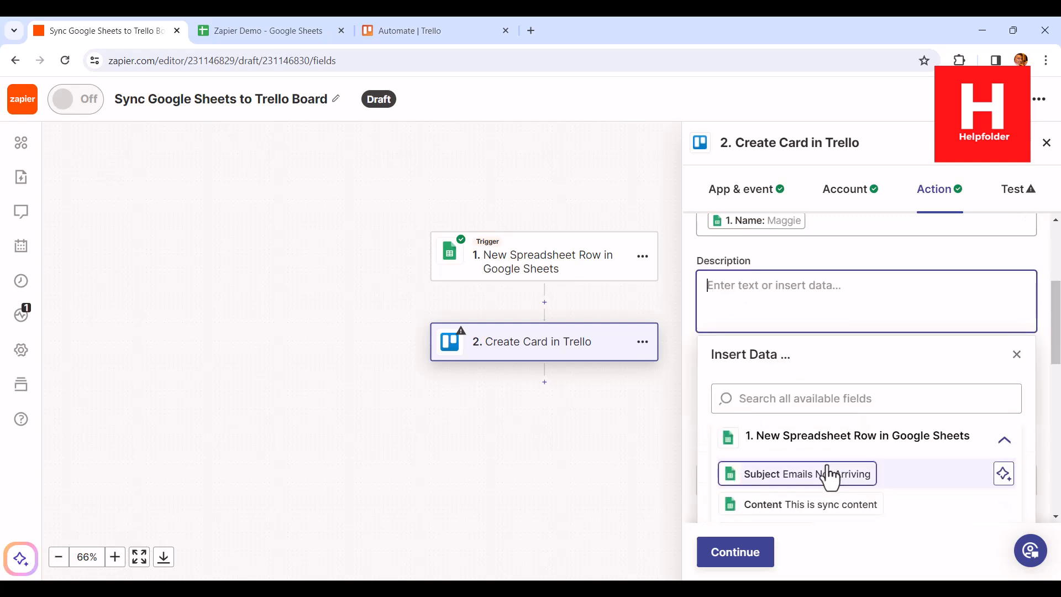
click(821, 504)
click(1045, 247)
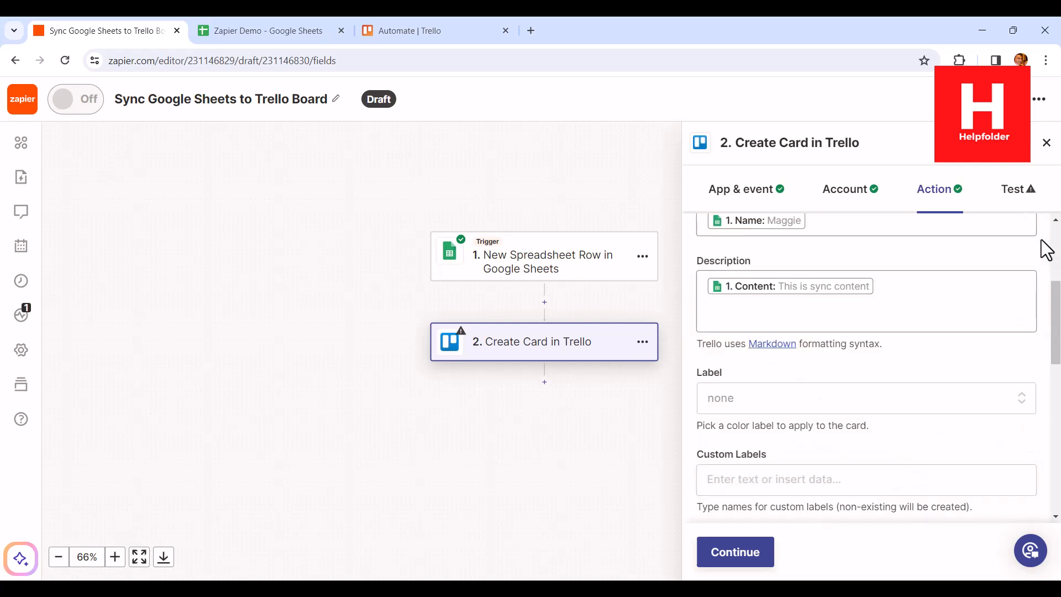
scroll(940, 365, down, 10)
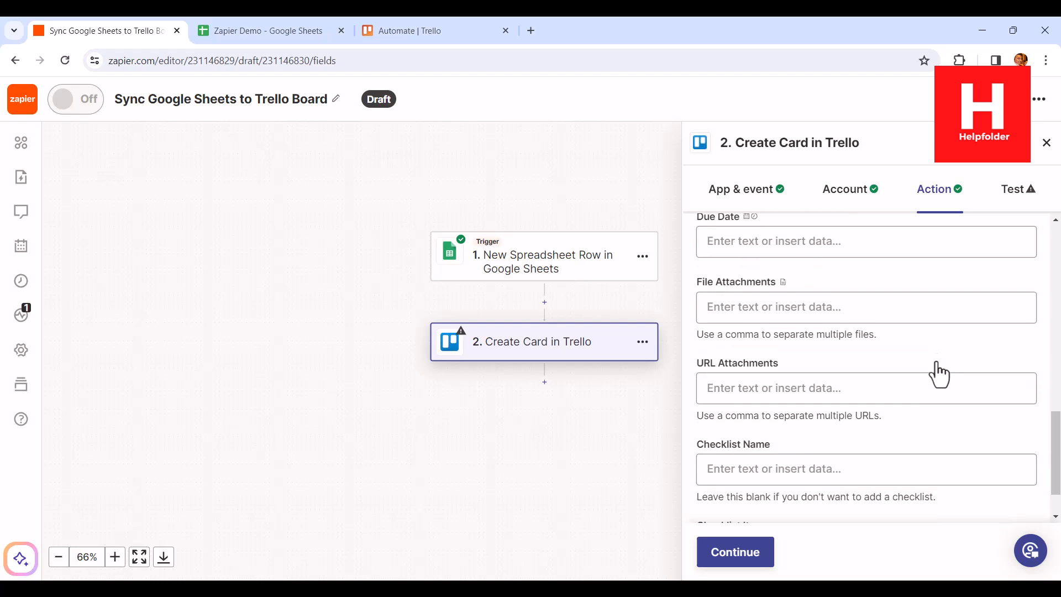
- Test the Create Card step with the mapped data and publish the Zap
click(769, 563)
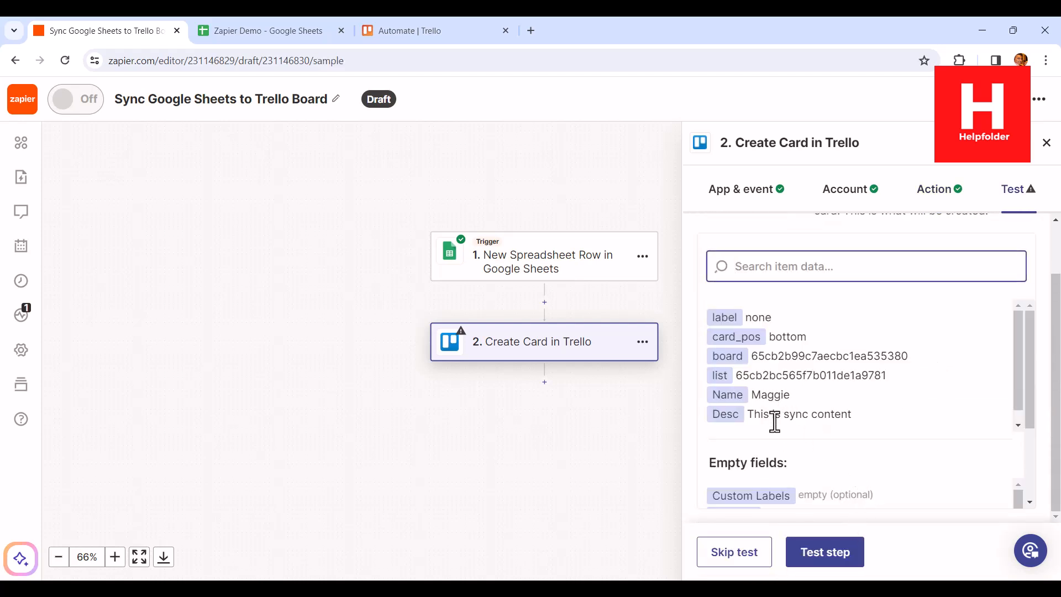
click(827, 550)
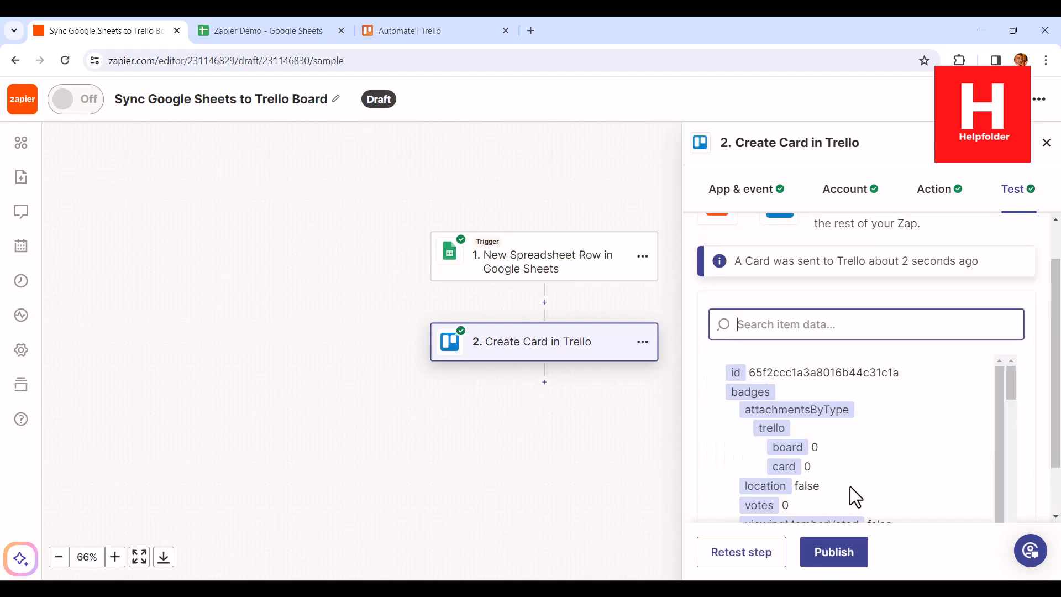
click(846, 556)
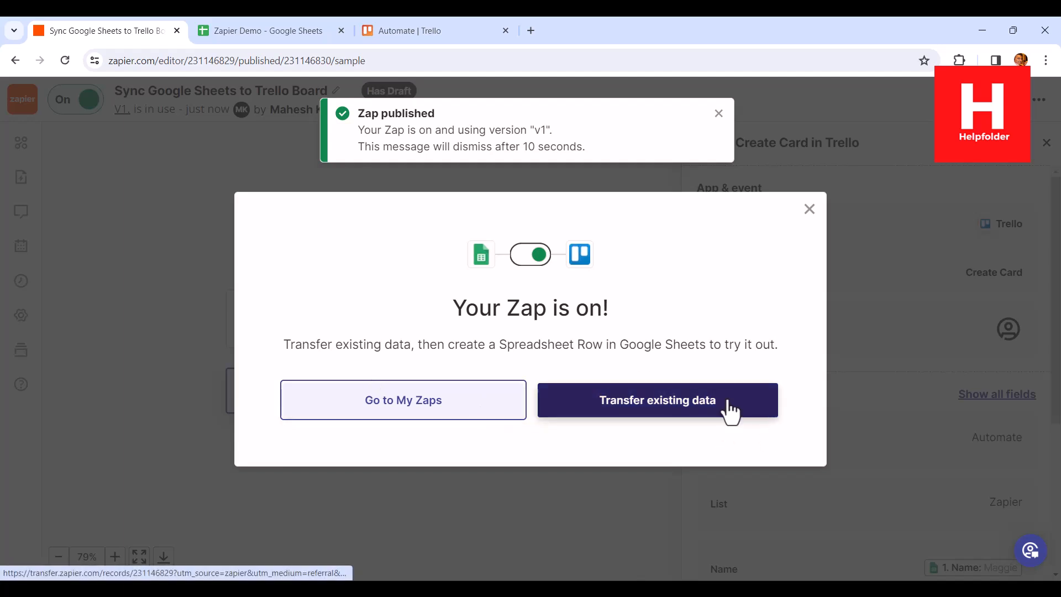
- Switch to Trello, examine the details of the new card in the Zapier list, and close it
click(418, 32)
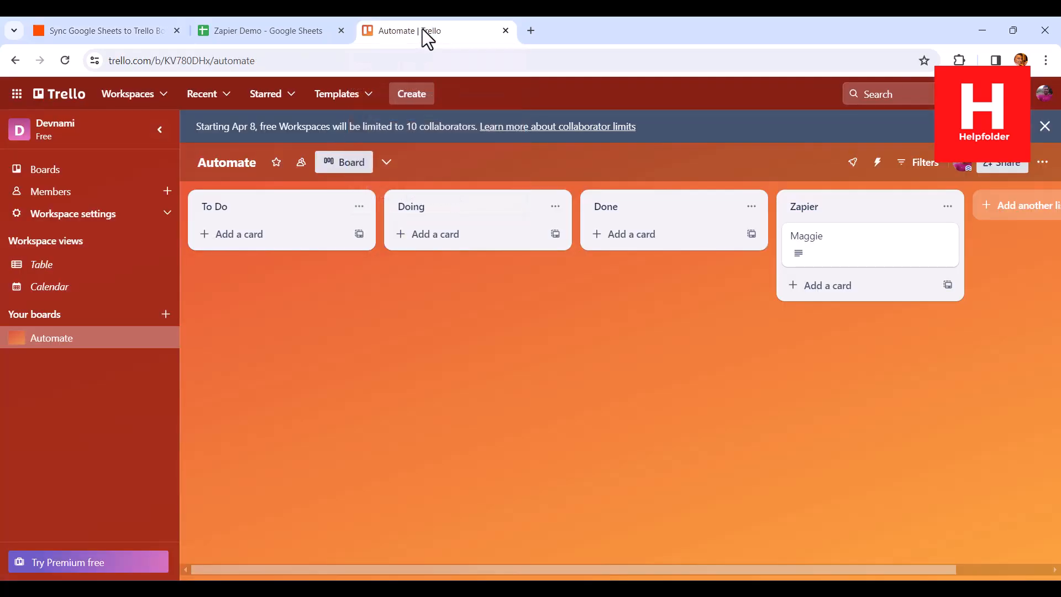
click(831, 252)
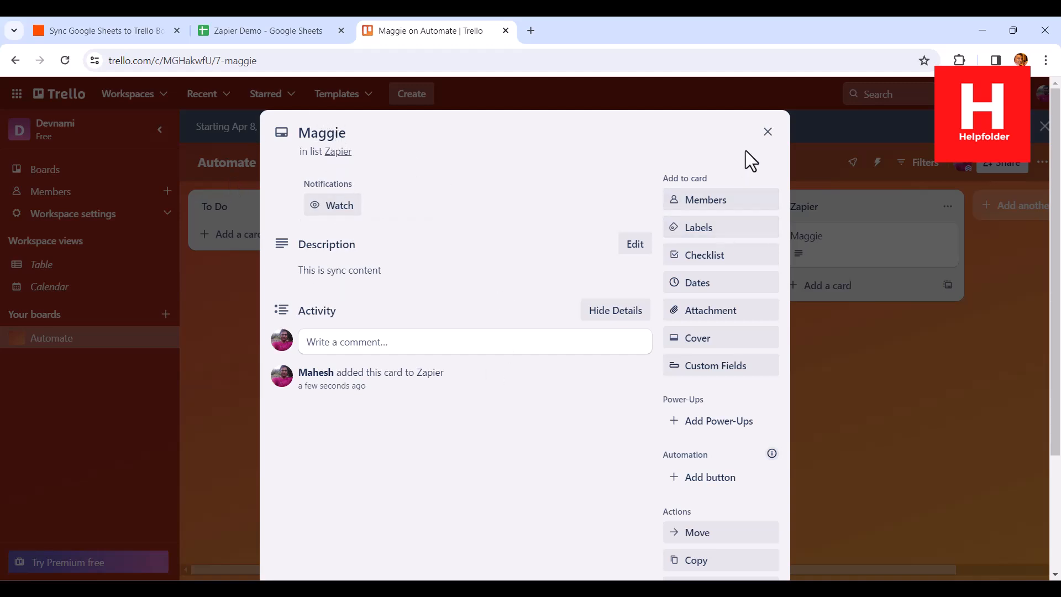
click(768, 133)
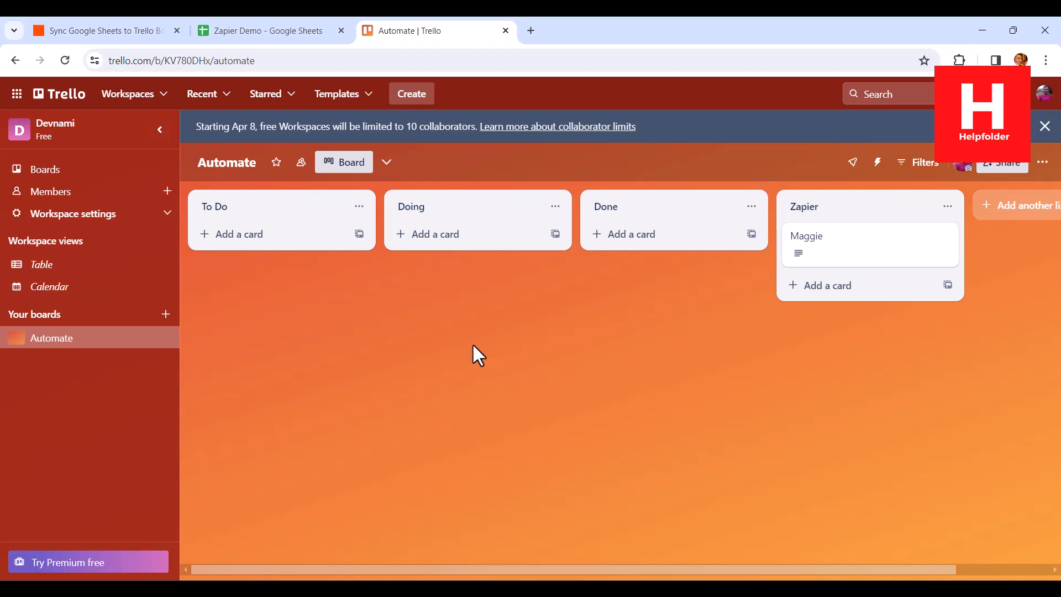